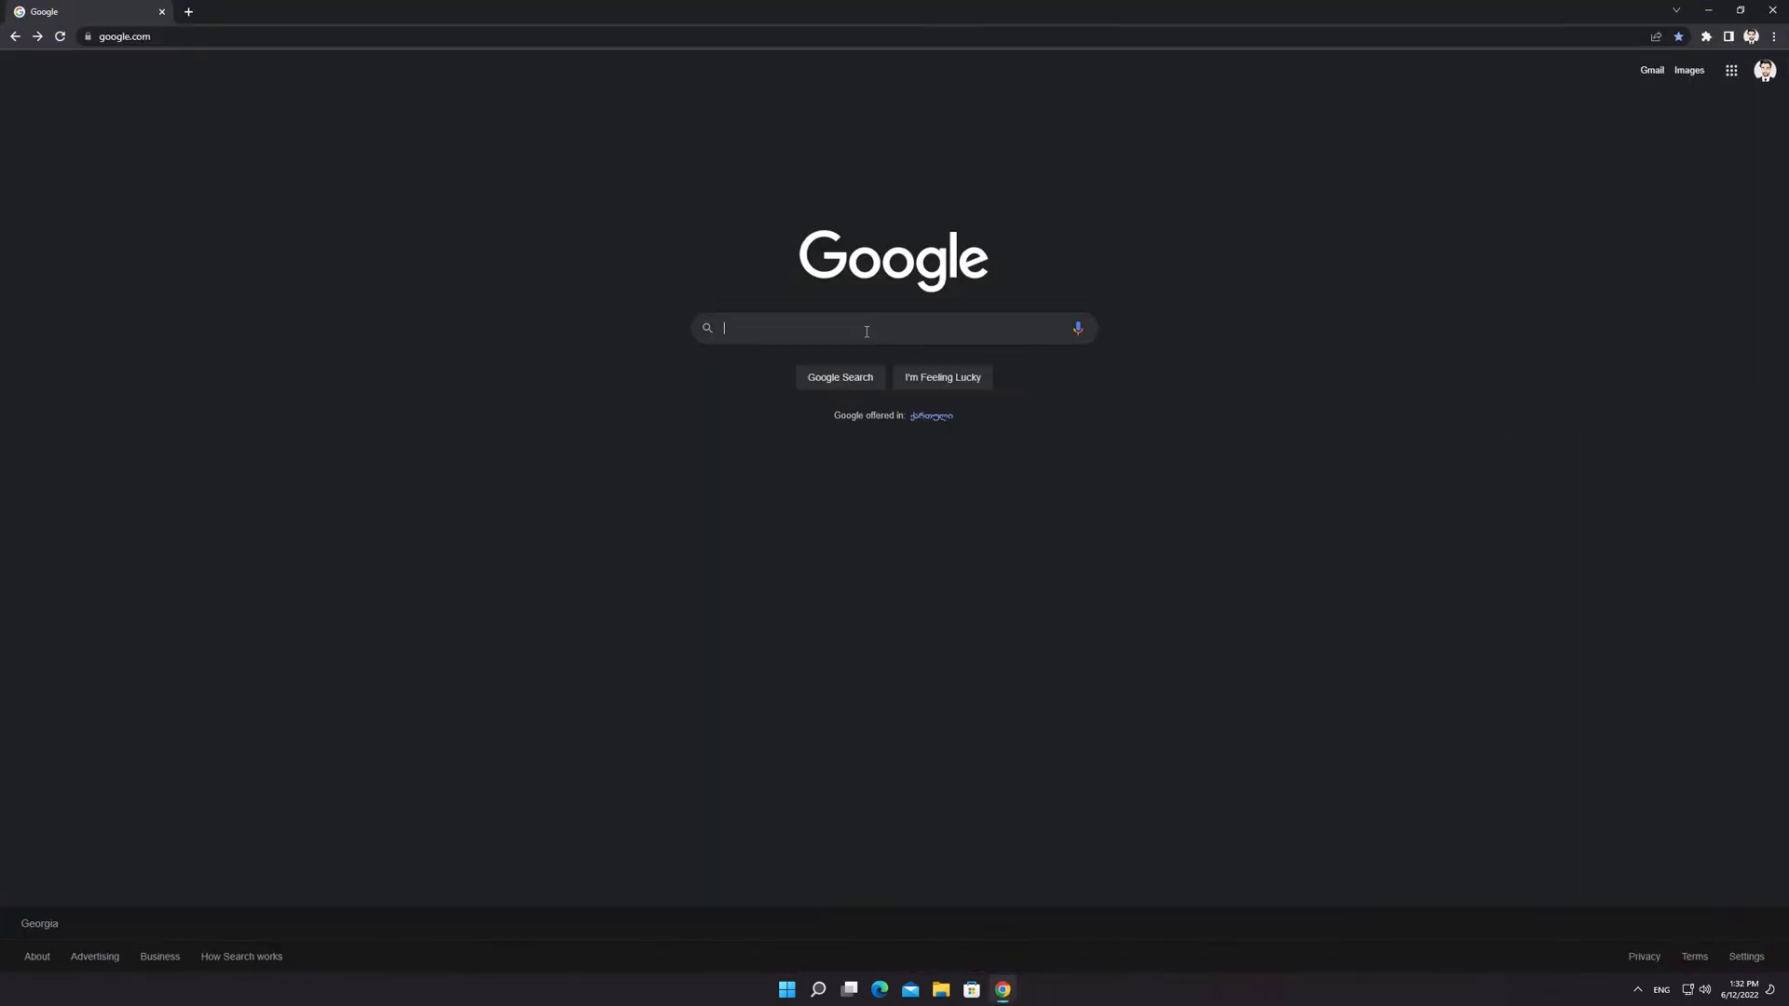
text(Samsung Magician)
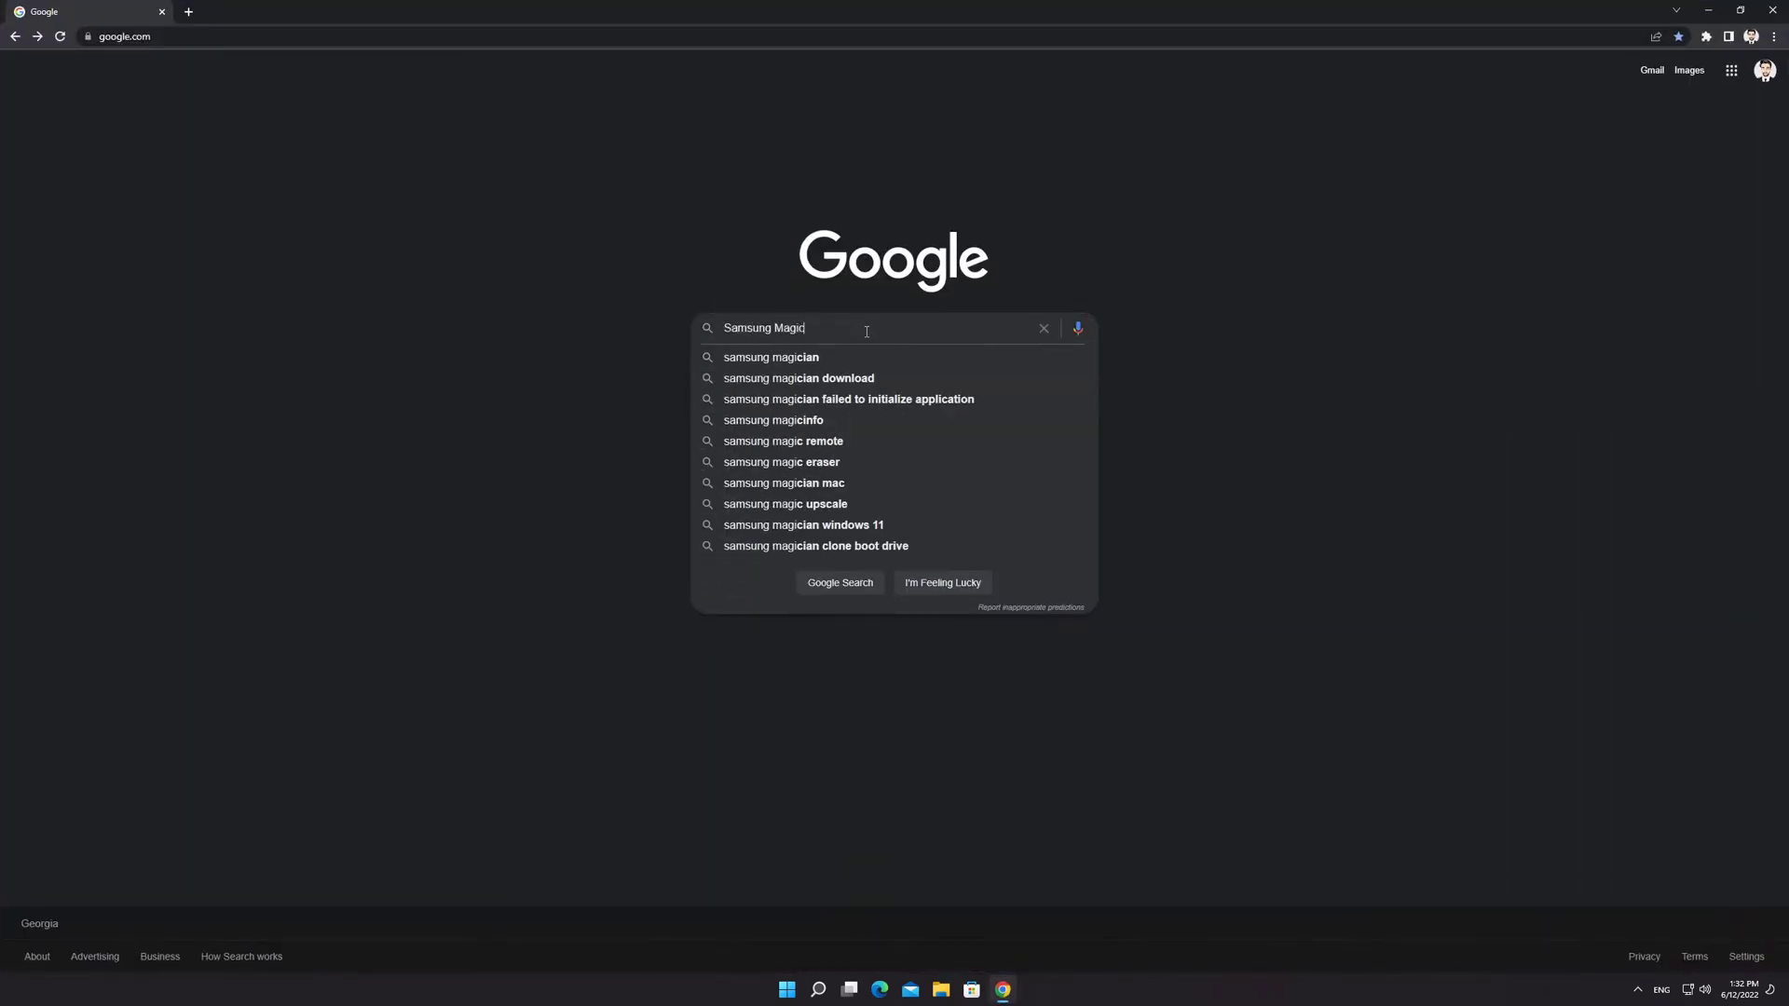
- Search Google for 'Samsung Magician' and open Samsung's official Tools & Software download page
key(Return)
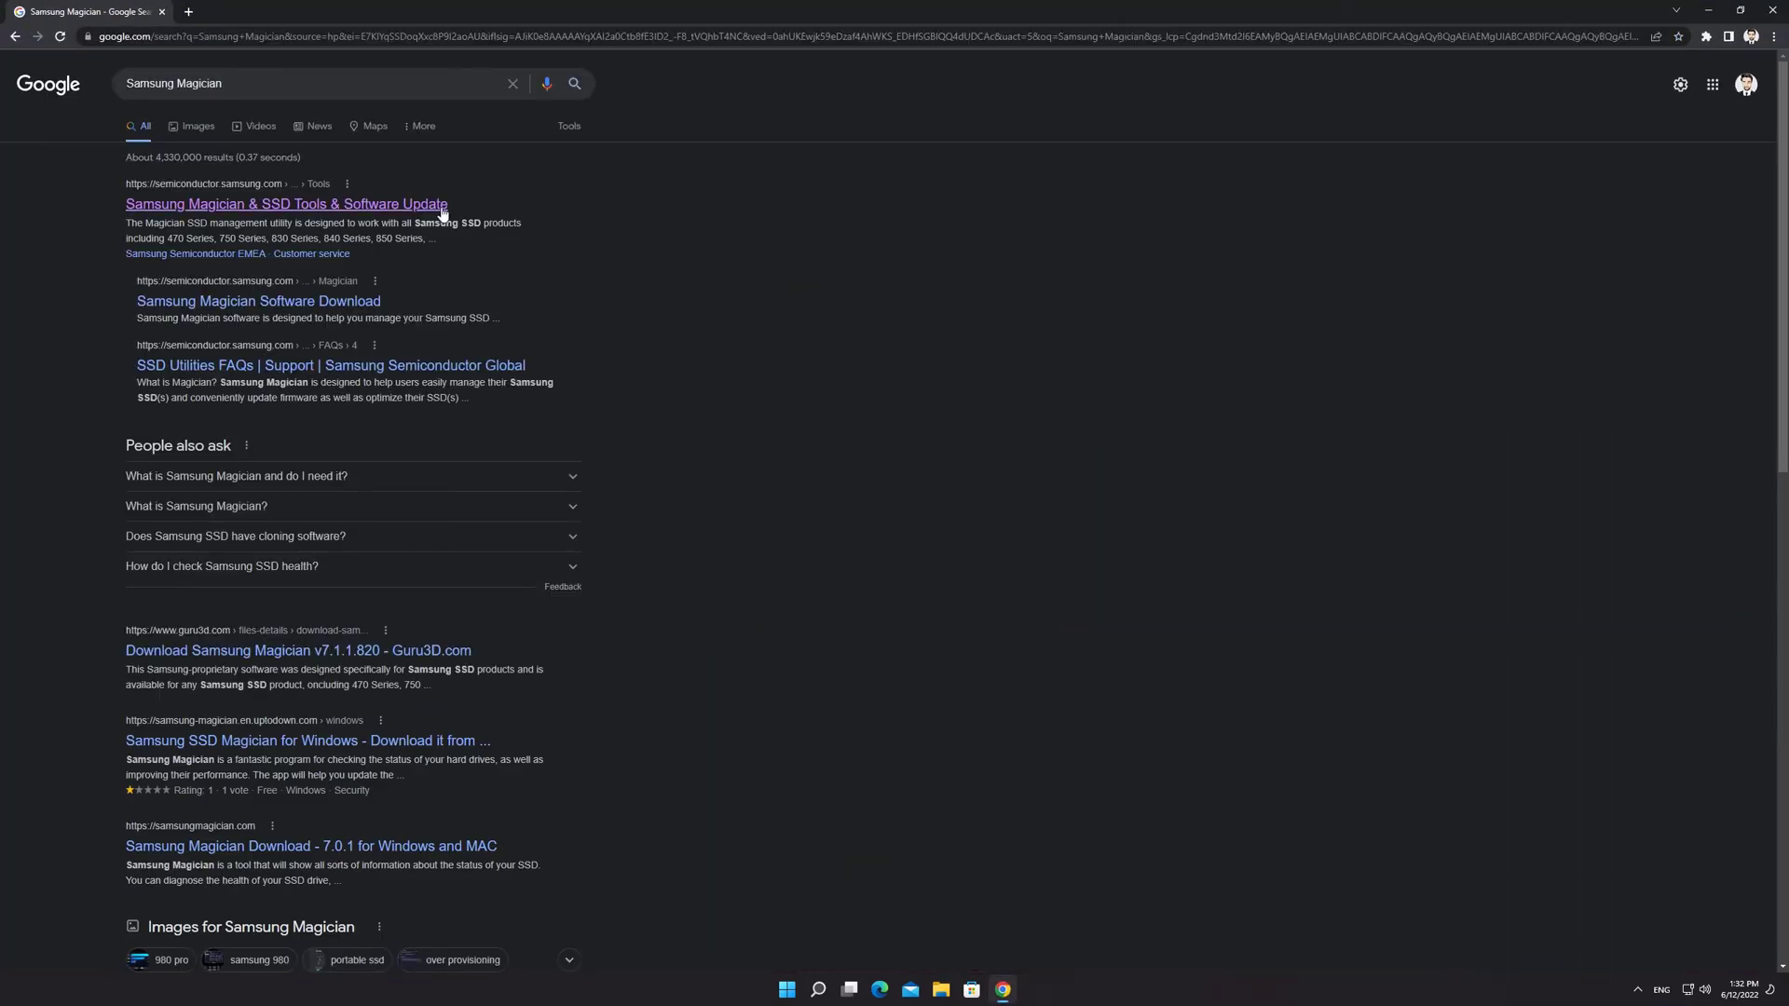
click(434, 204)
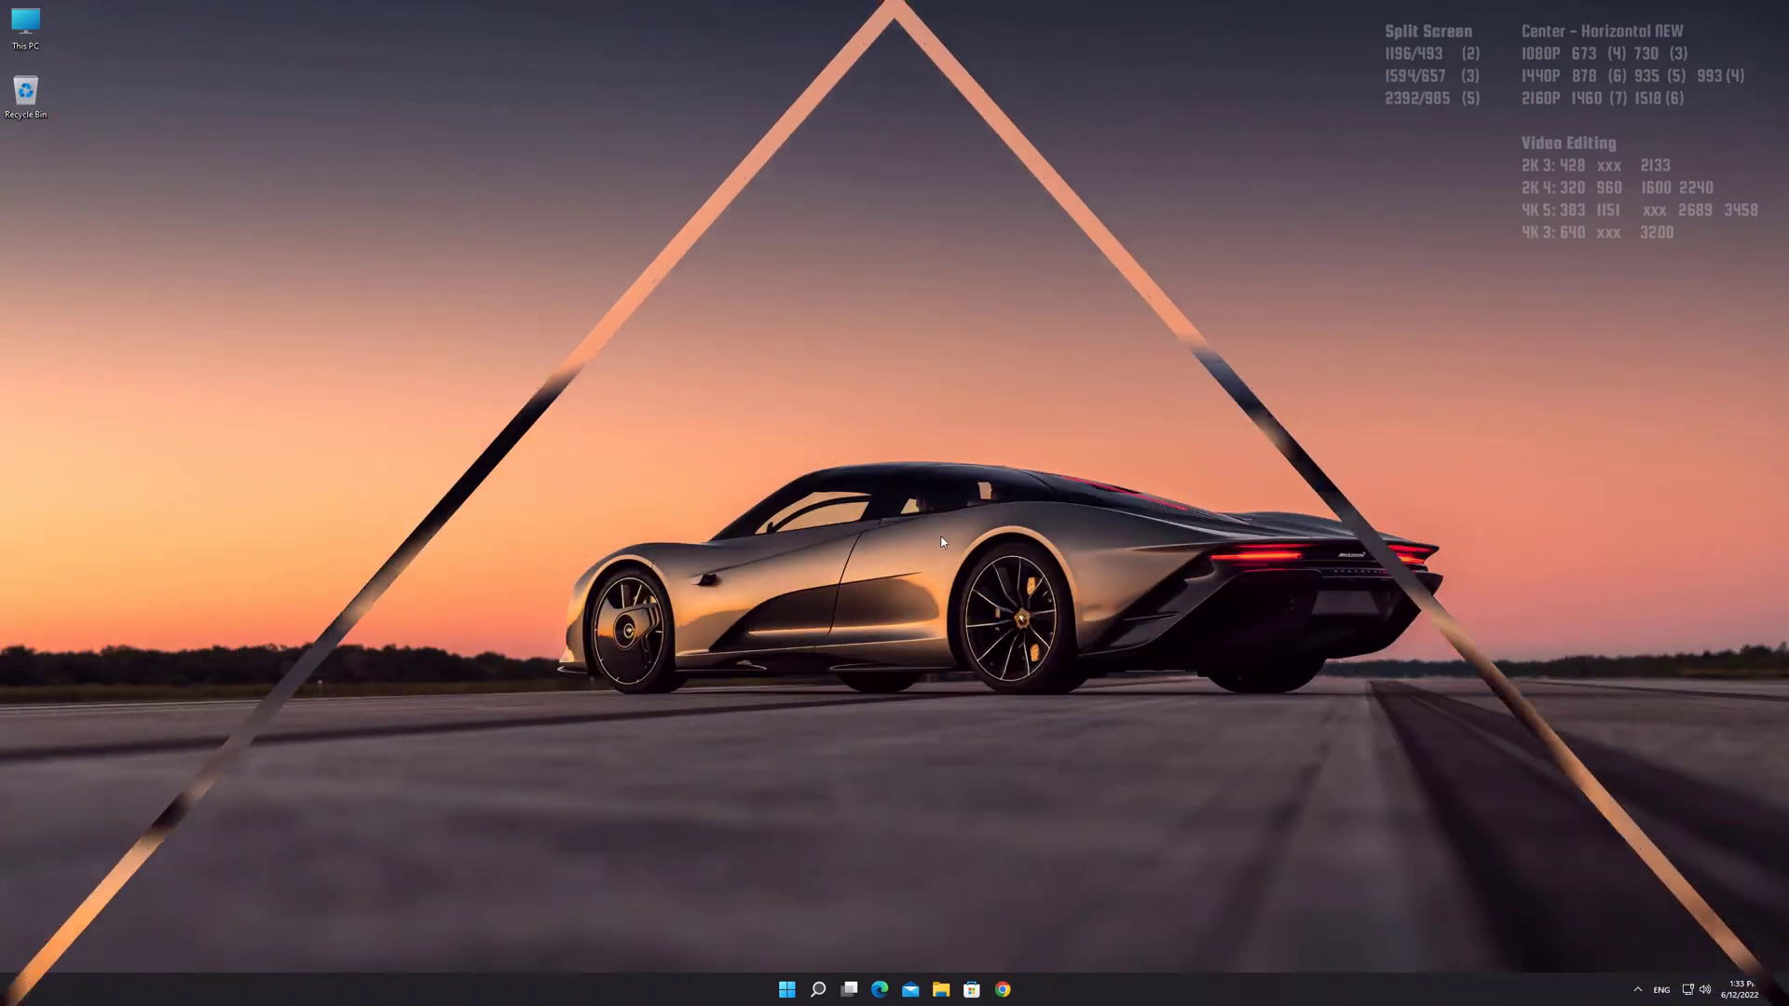
- Launch Samsung Magician from Start and view its Update page listing SSD 980 firmware
key(super)
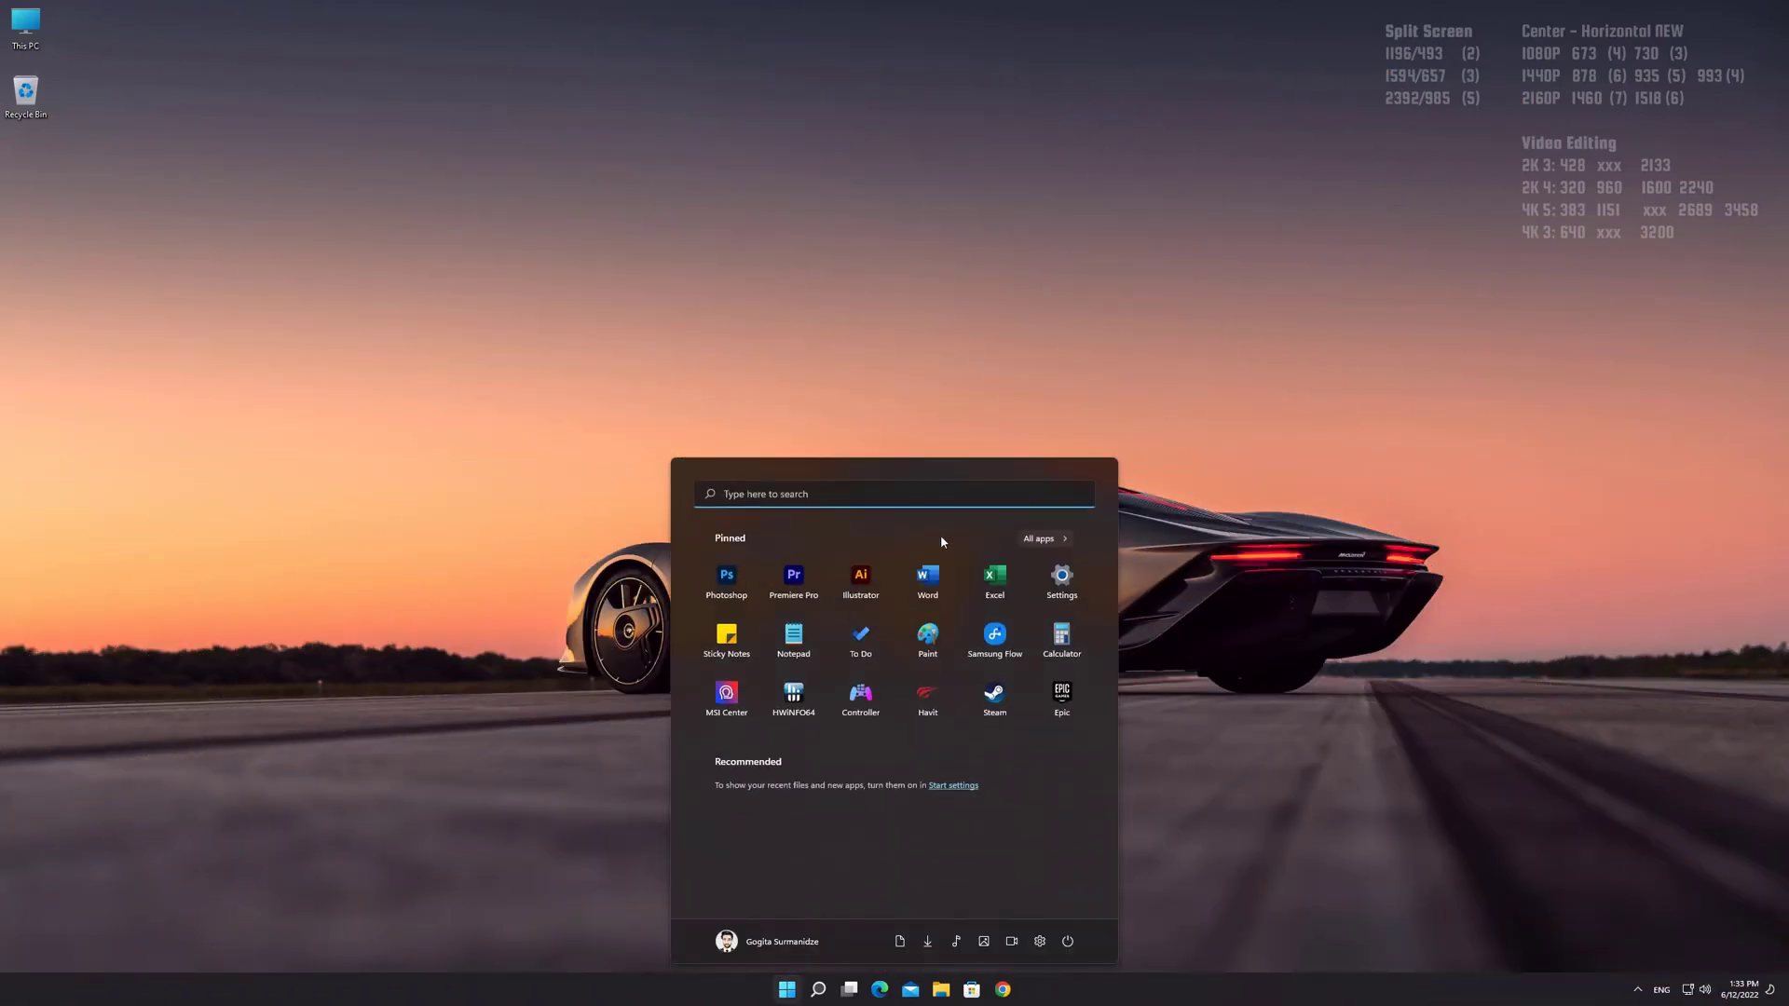
text(Samsung Magician)
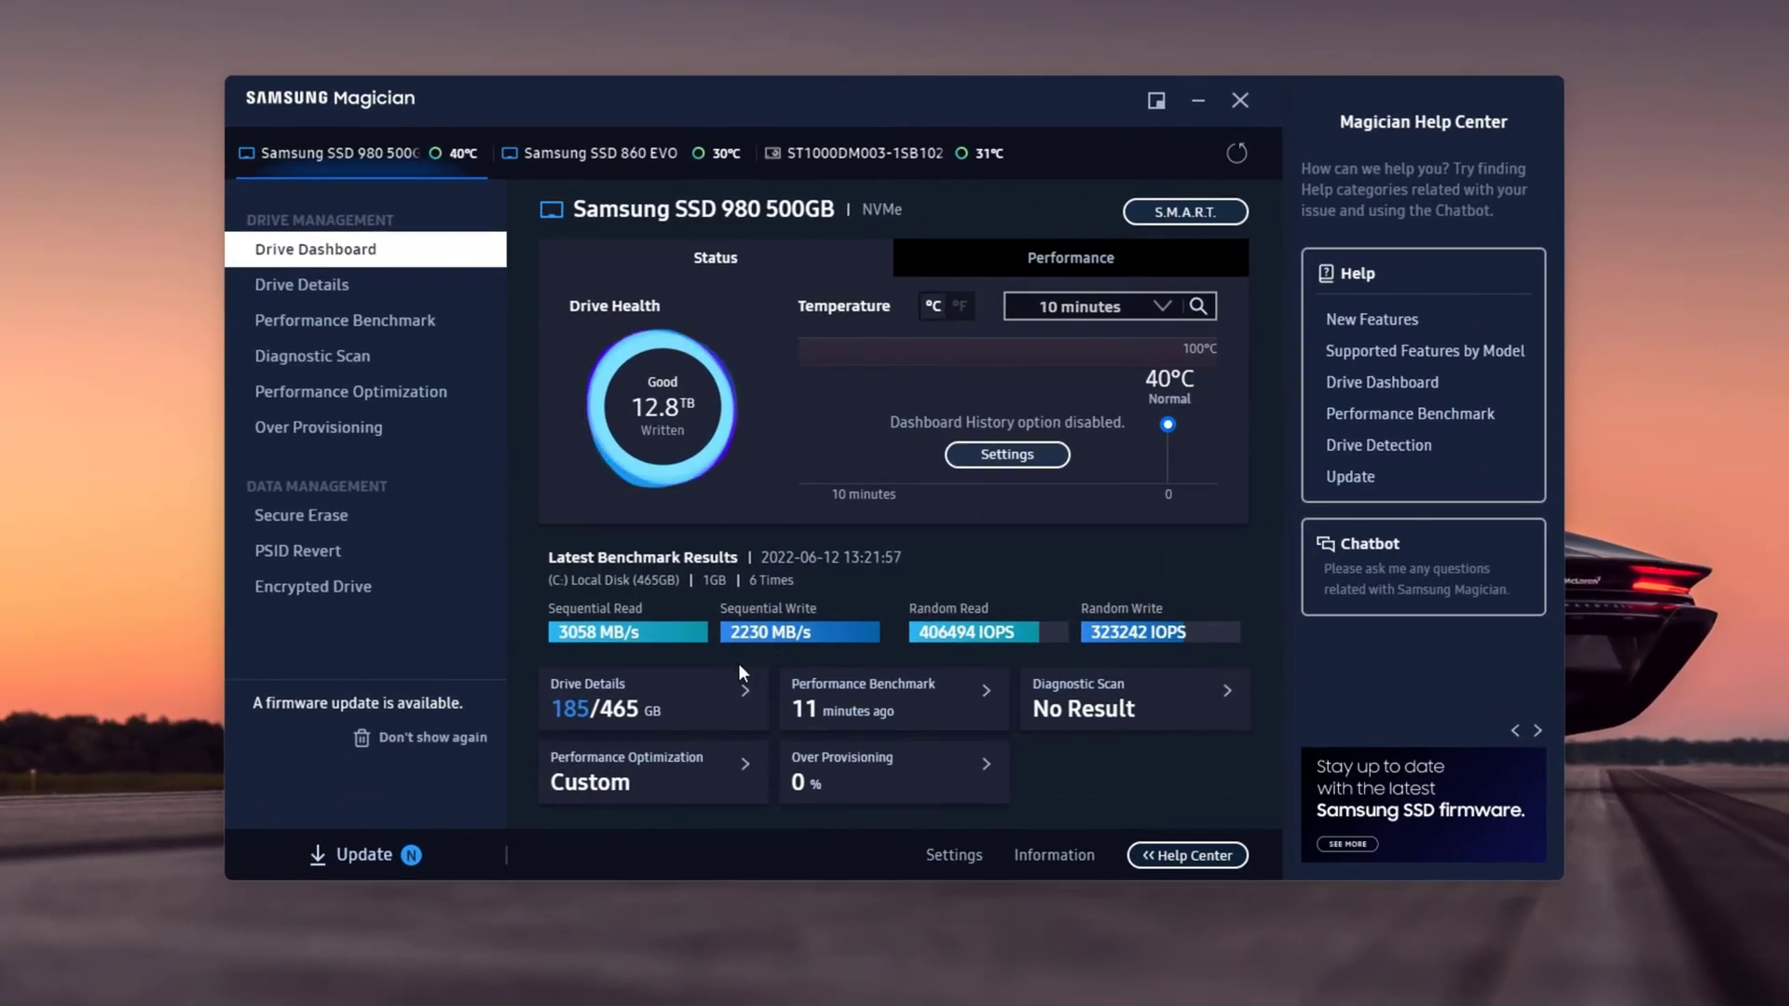
click(379, 858)
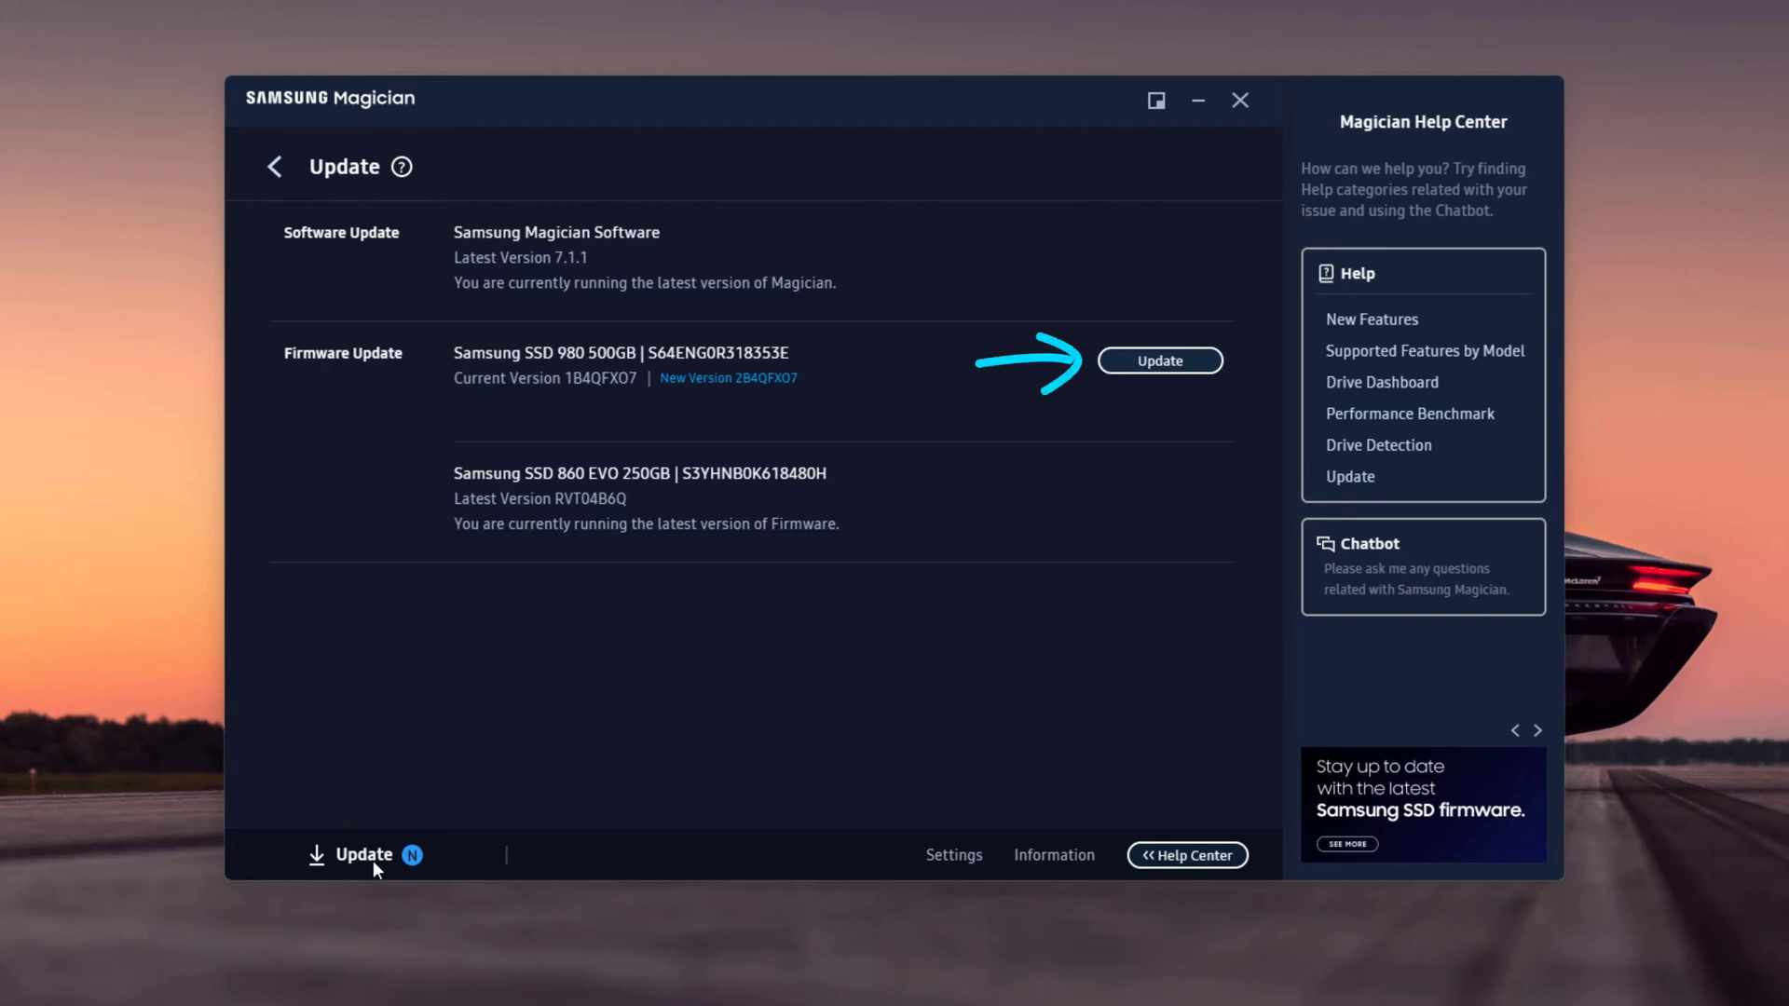
- Start the SSD 980 firmware update, accepting the compatibility notice and automatic shutdown warning
click(1153, 362)
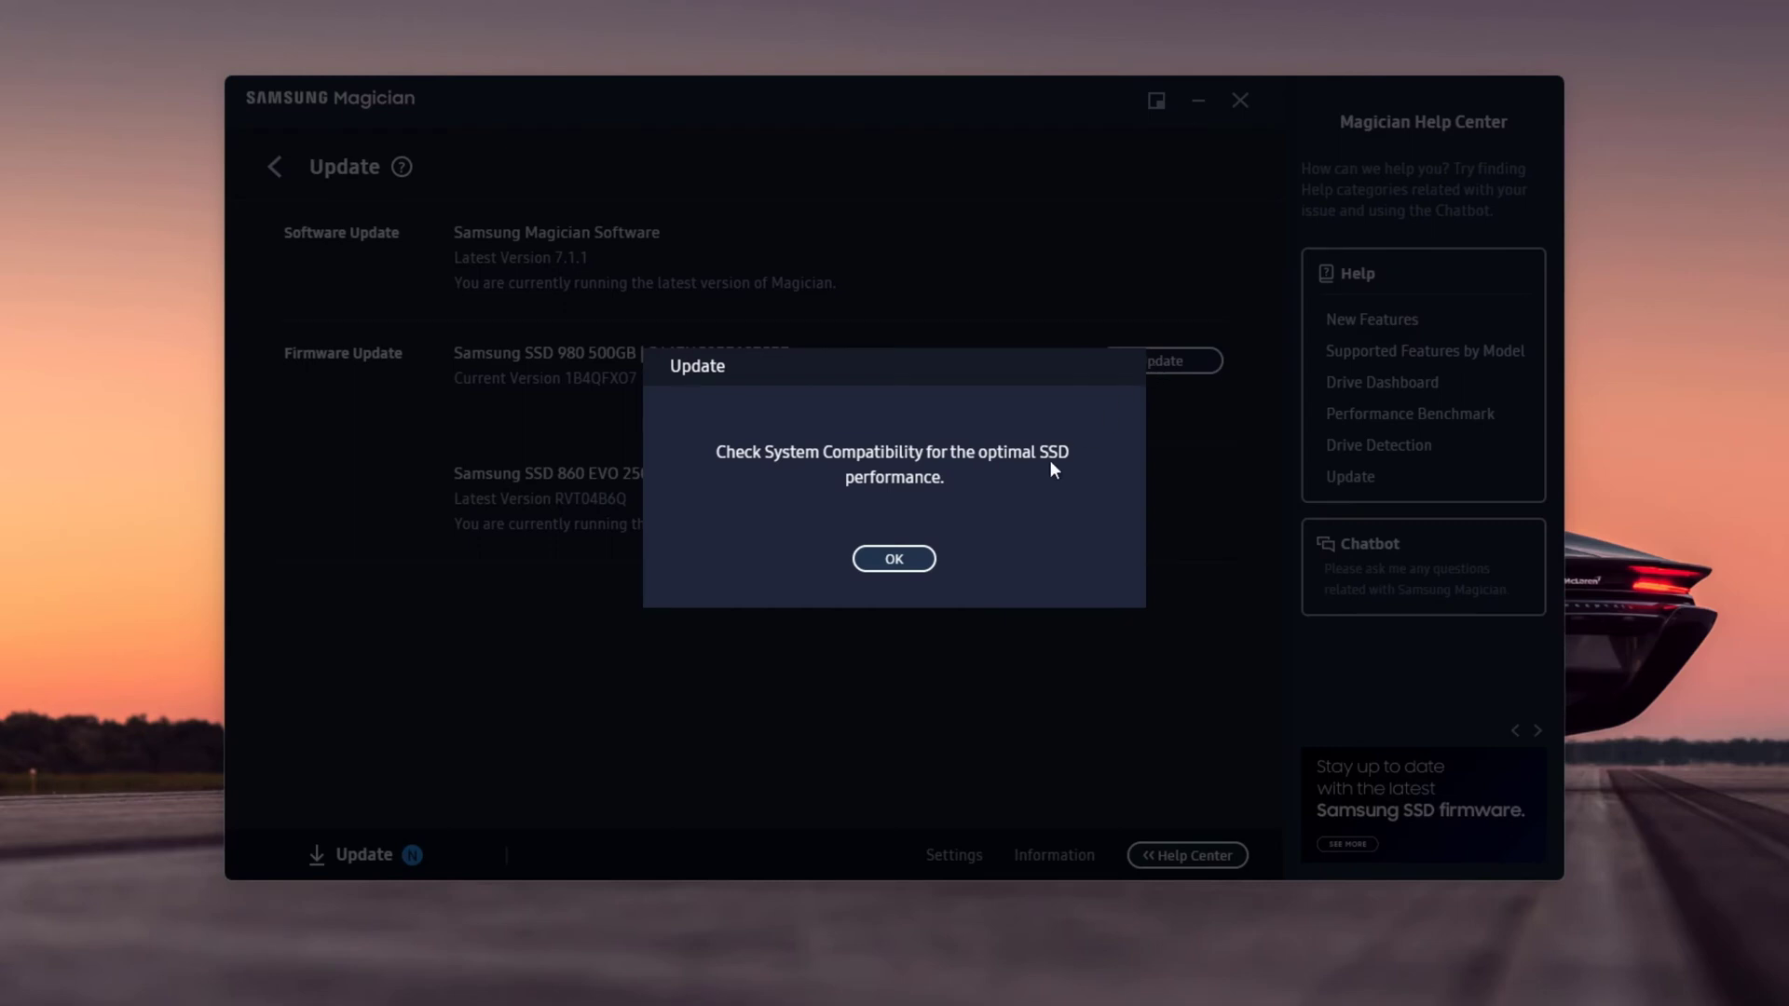
click(894, 559)
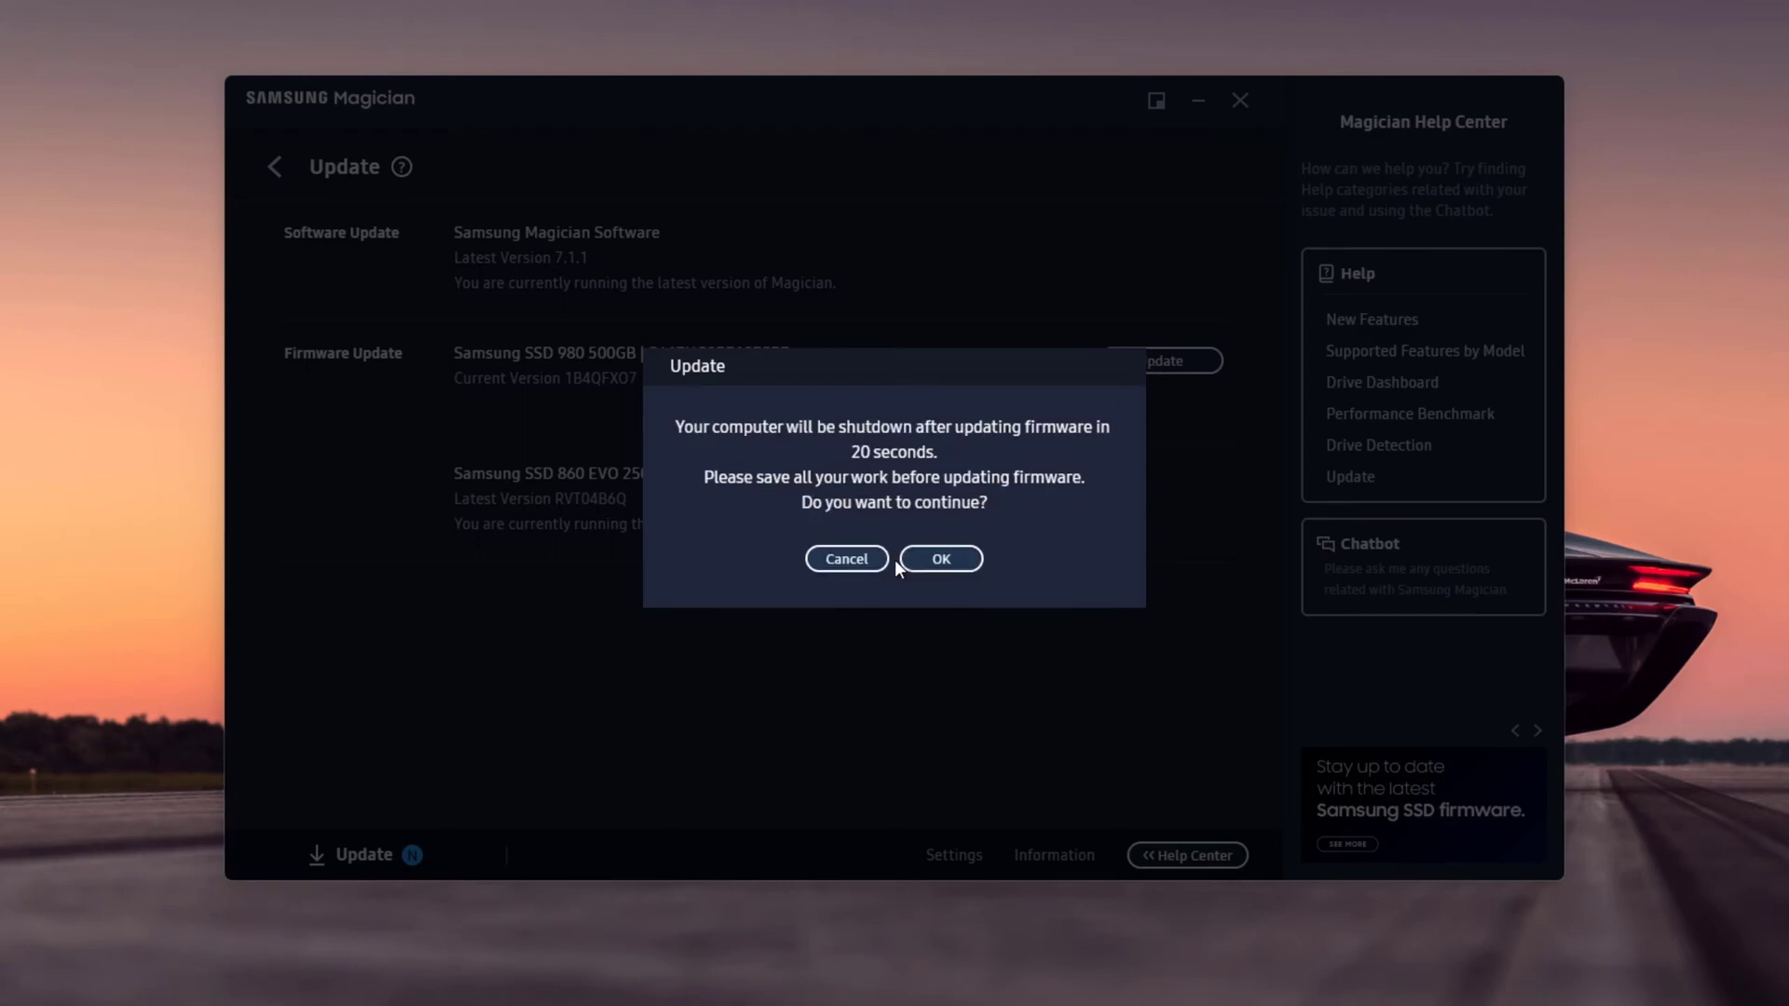
click(942, 559)
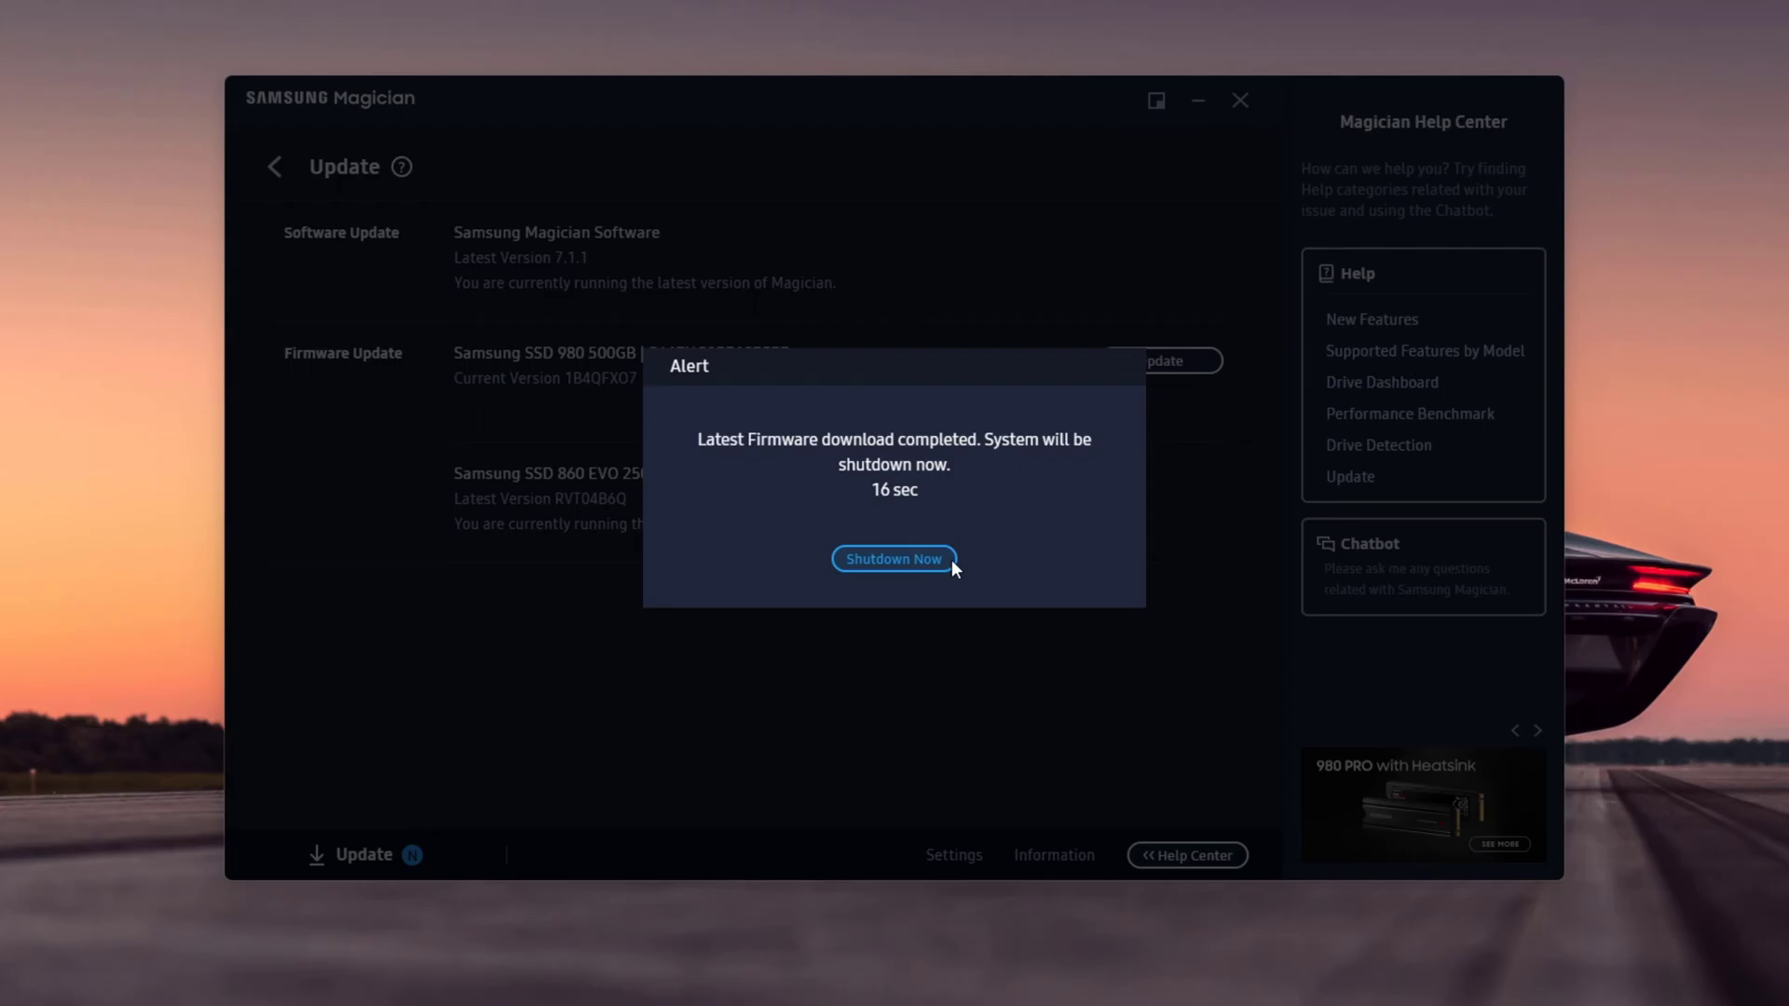
- Shut down to apply the firmware, then relaunch Samsung Magician as administrator
click(952, 560)
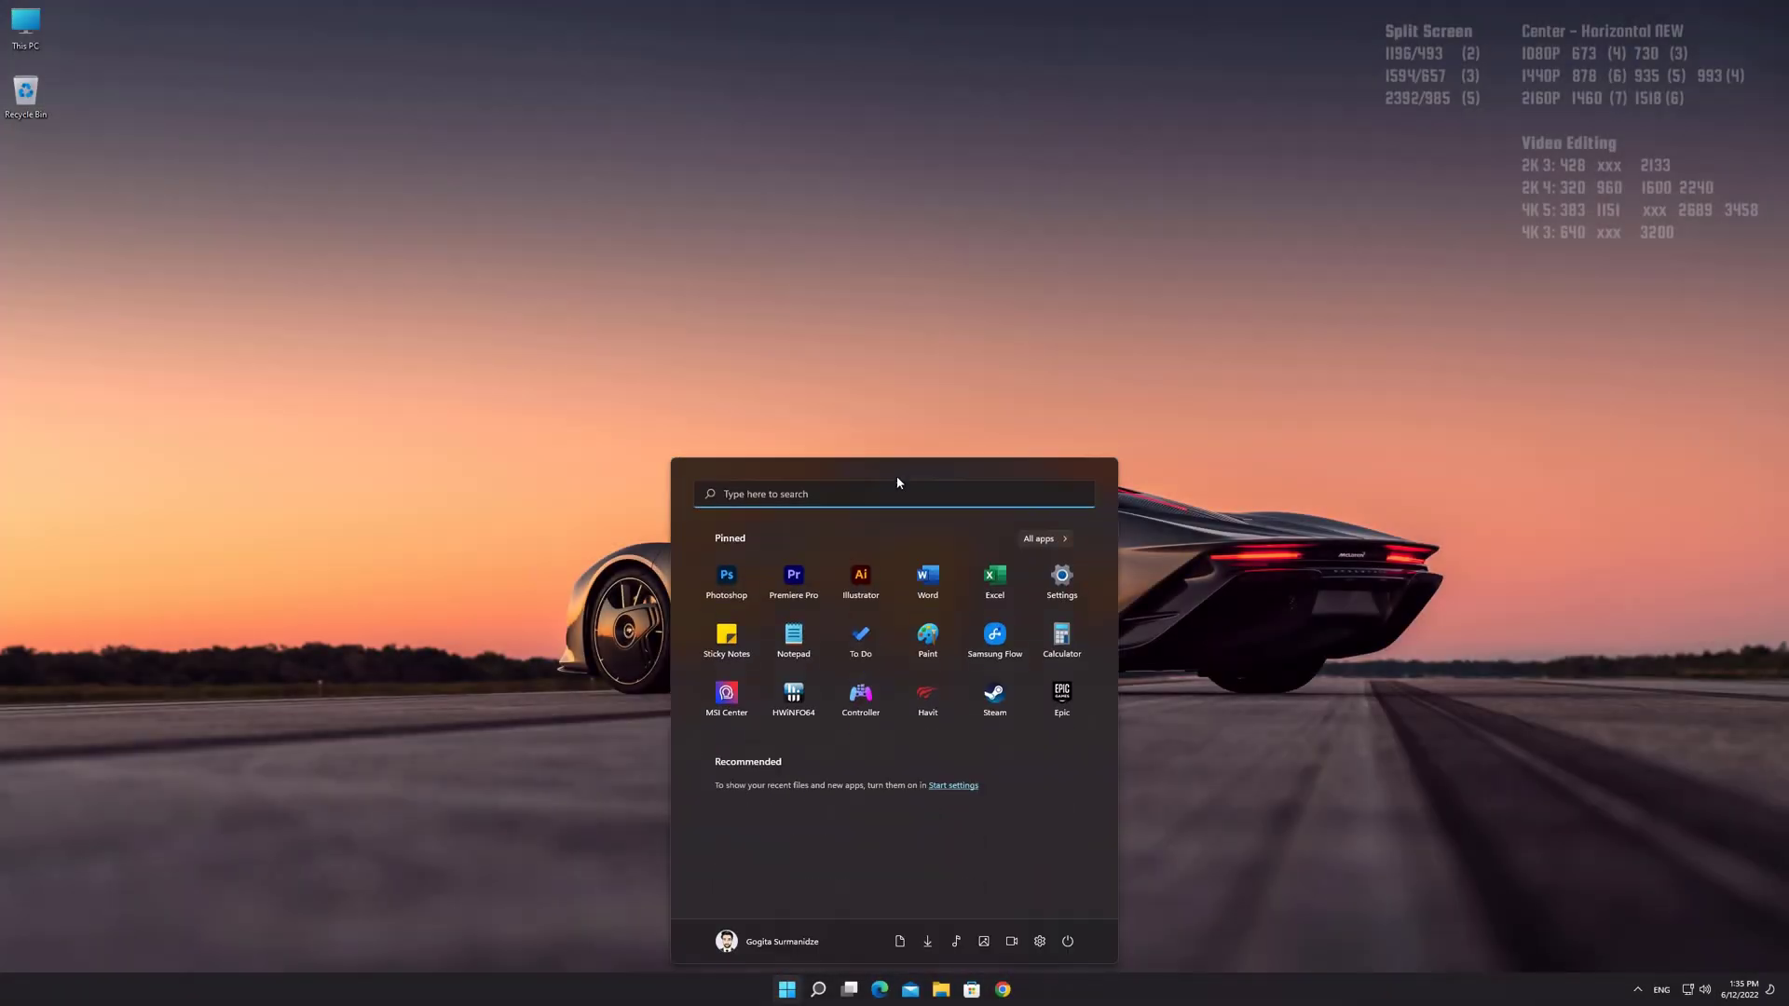
text(Samsung)
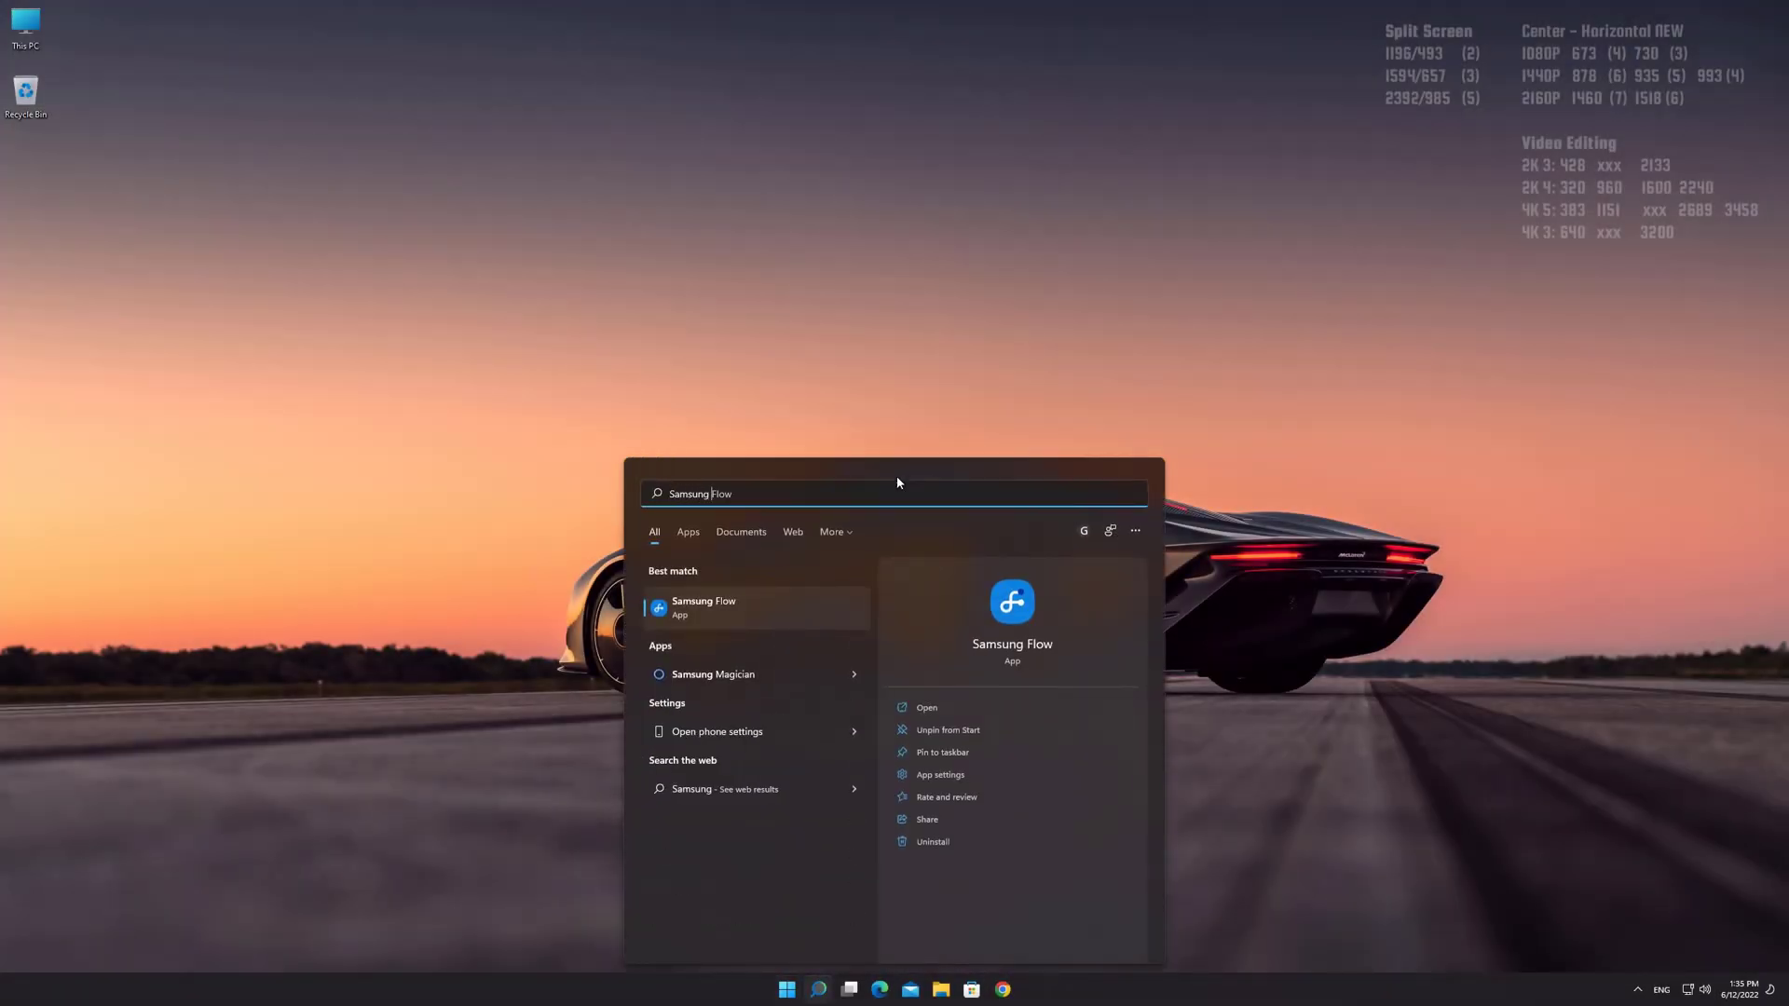
text( Magician)
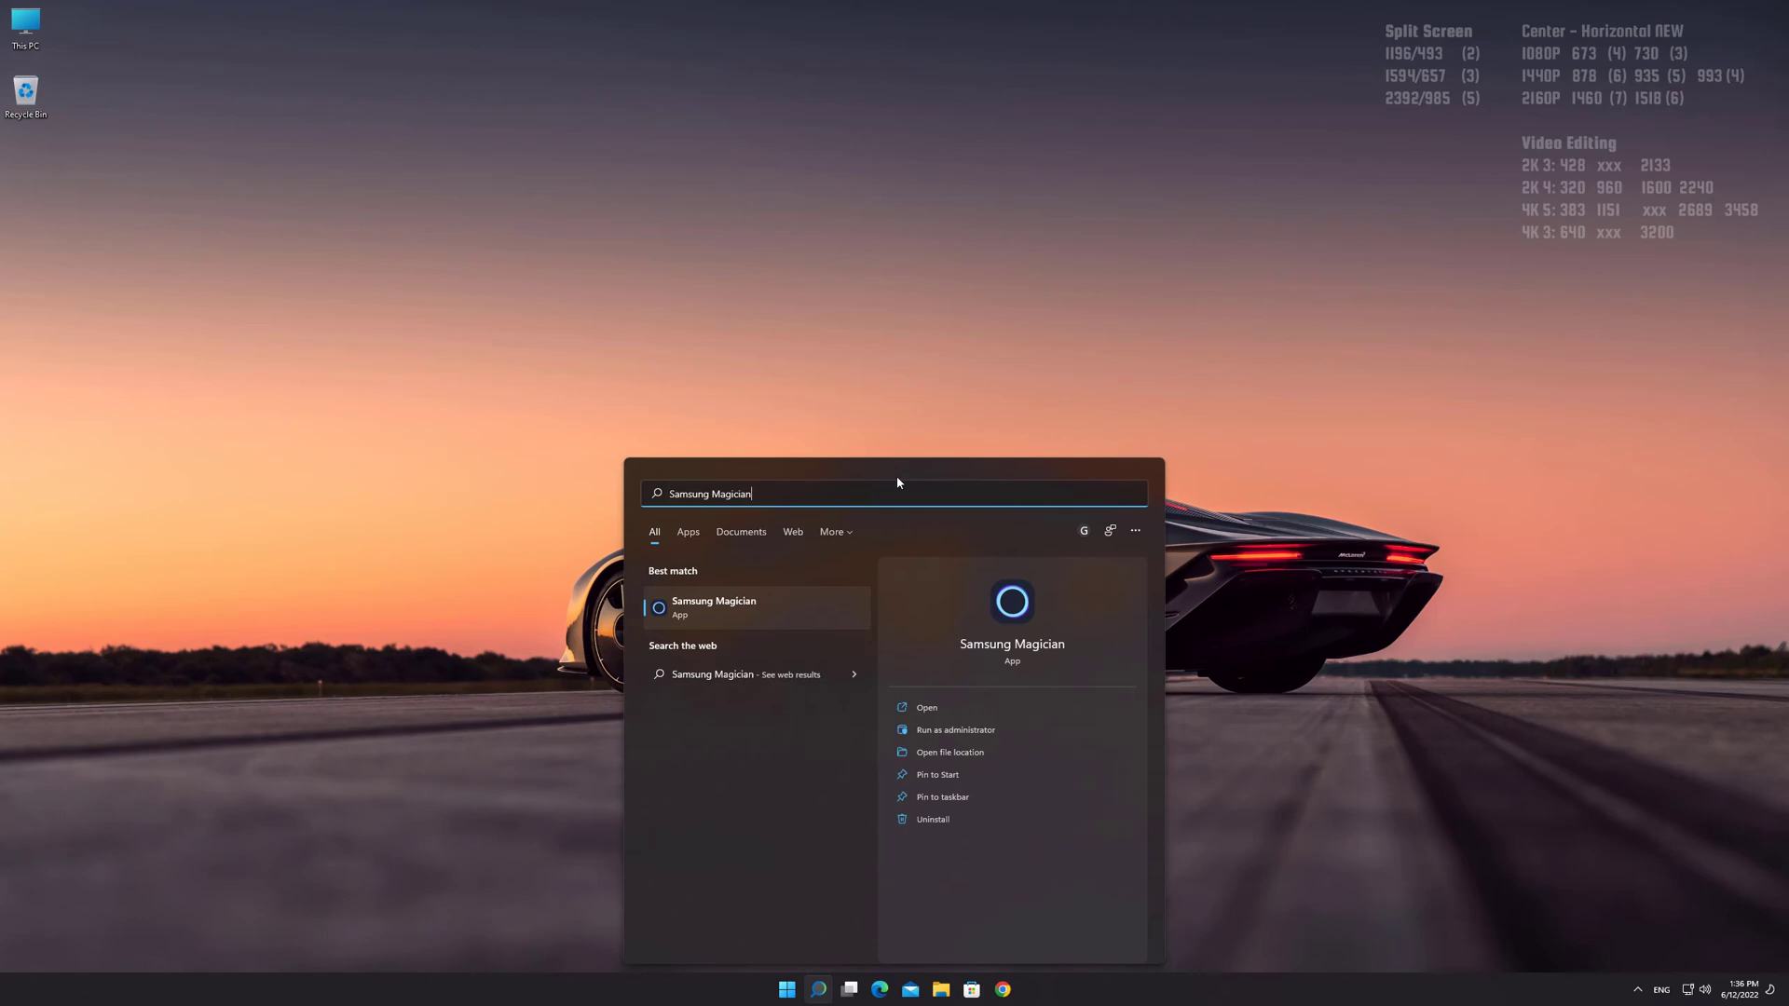
click(811, 607)
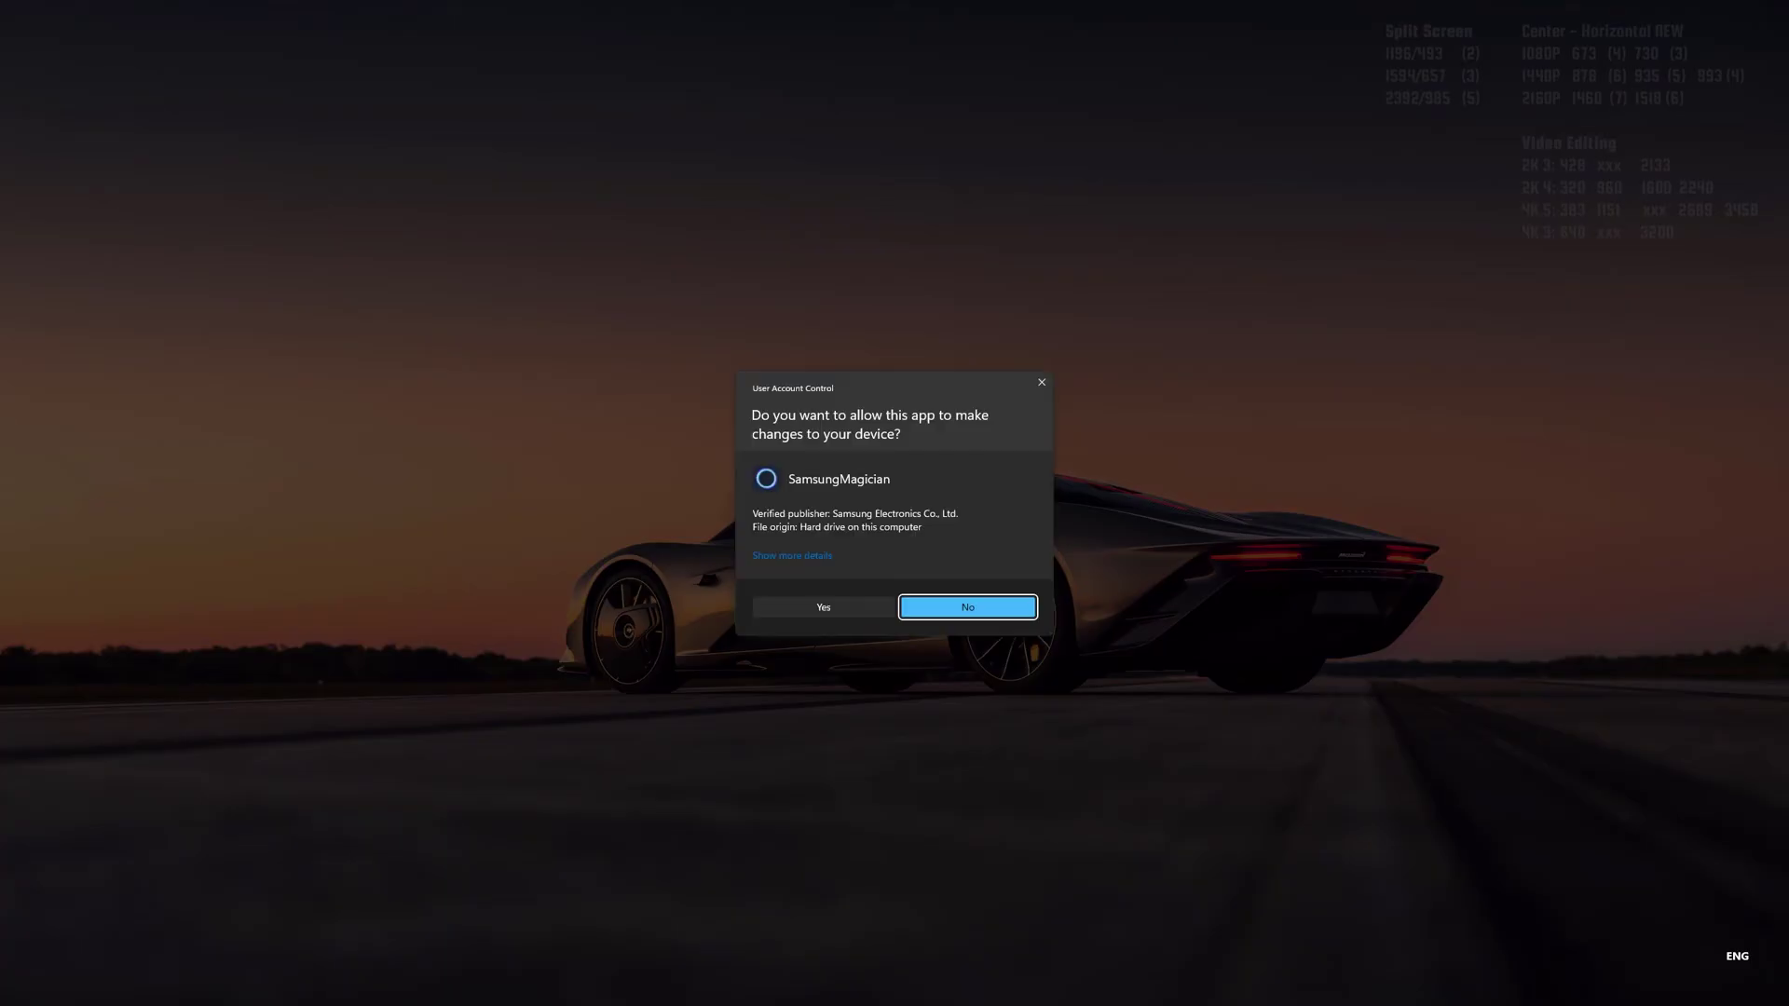
click(811, 608)
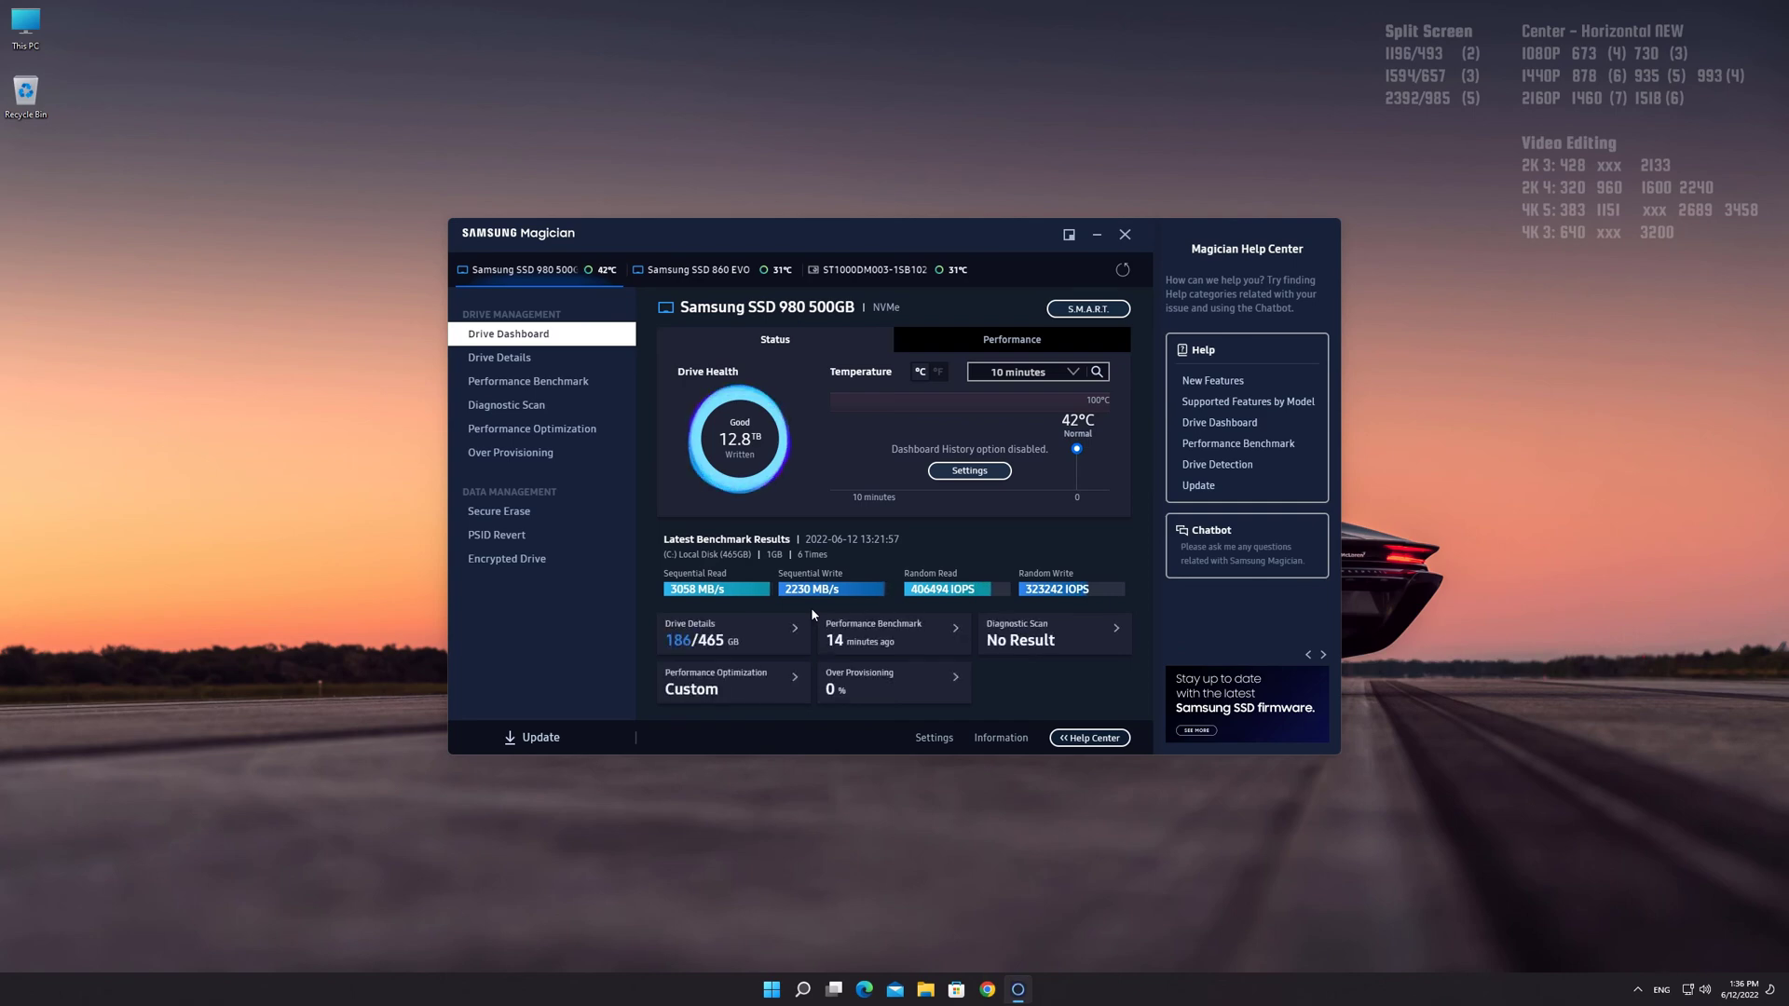
- Open Drive Details to confirm firmware 2B4QFXO7 is the latest on the SSD 980 500GB
click(499, 359)
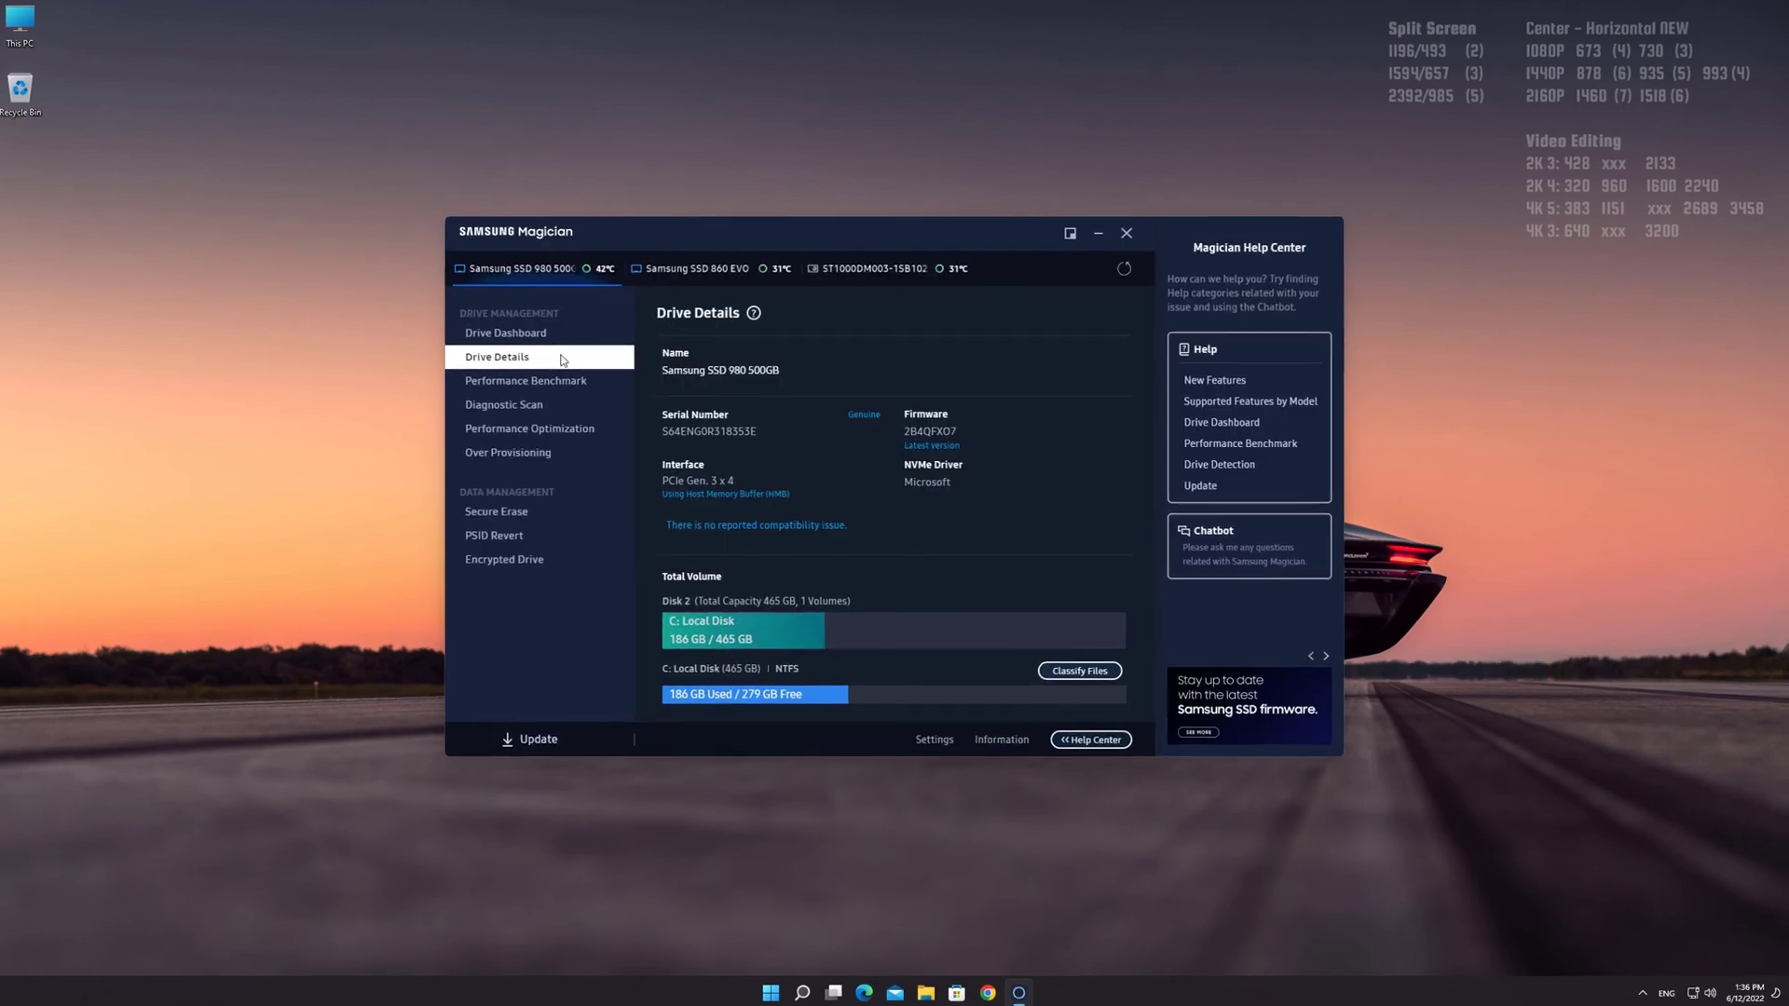